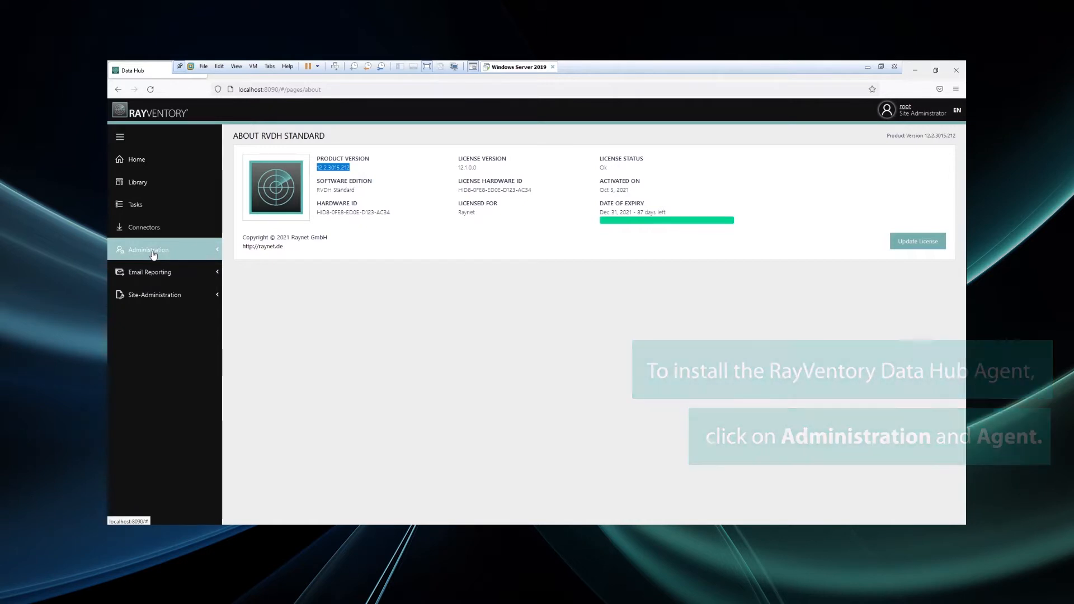
Download the Data Hub Agent installer for Windows from the Agents administration page and save the file.
click(153, 253)
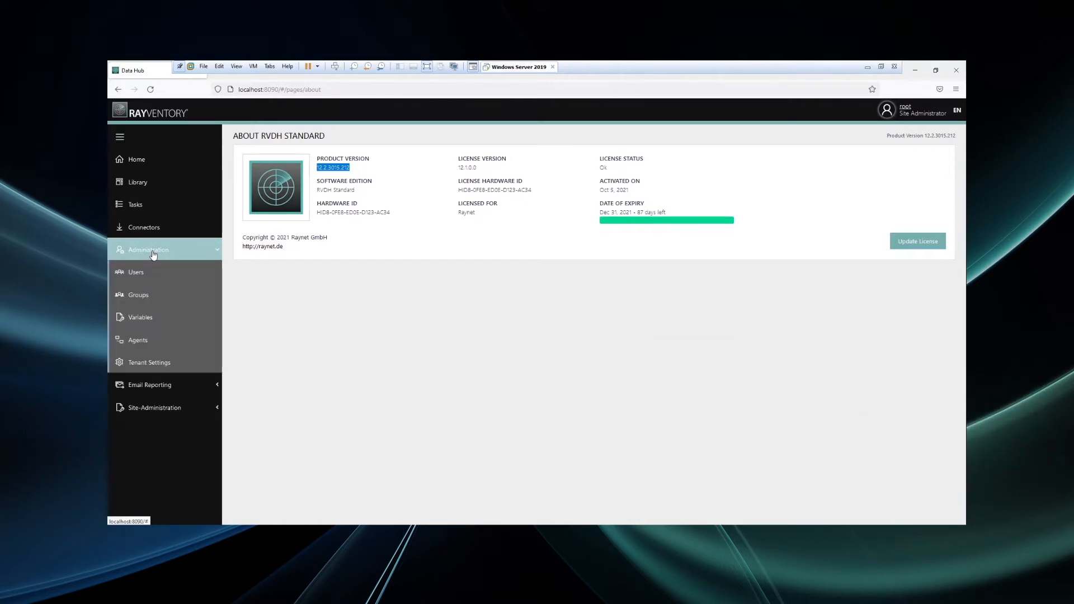
click(143, 344)
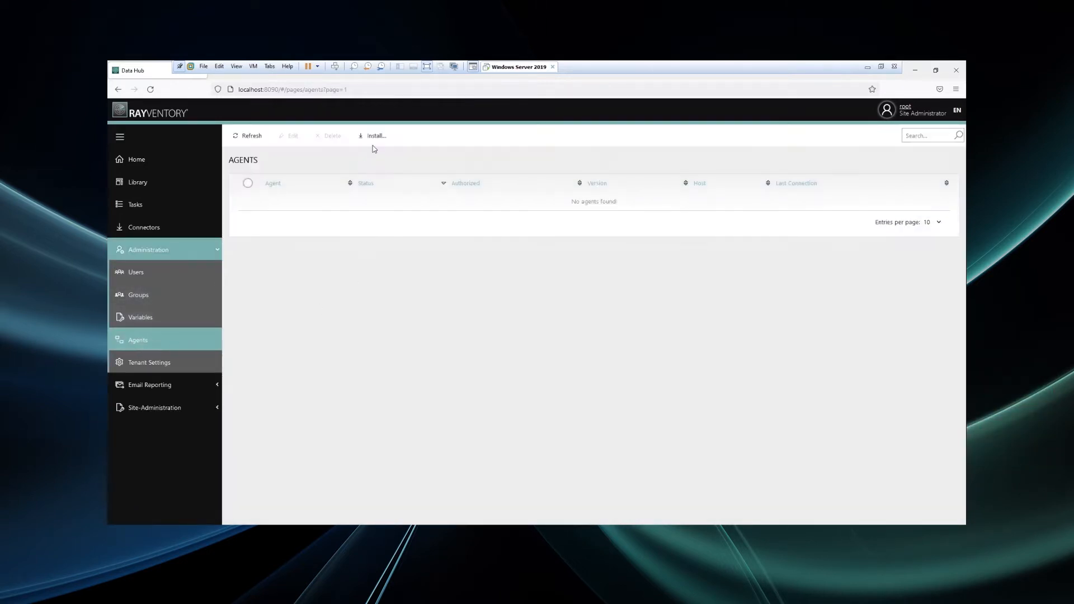
click(371, 137)
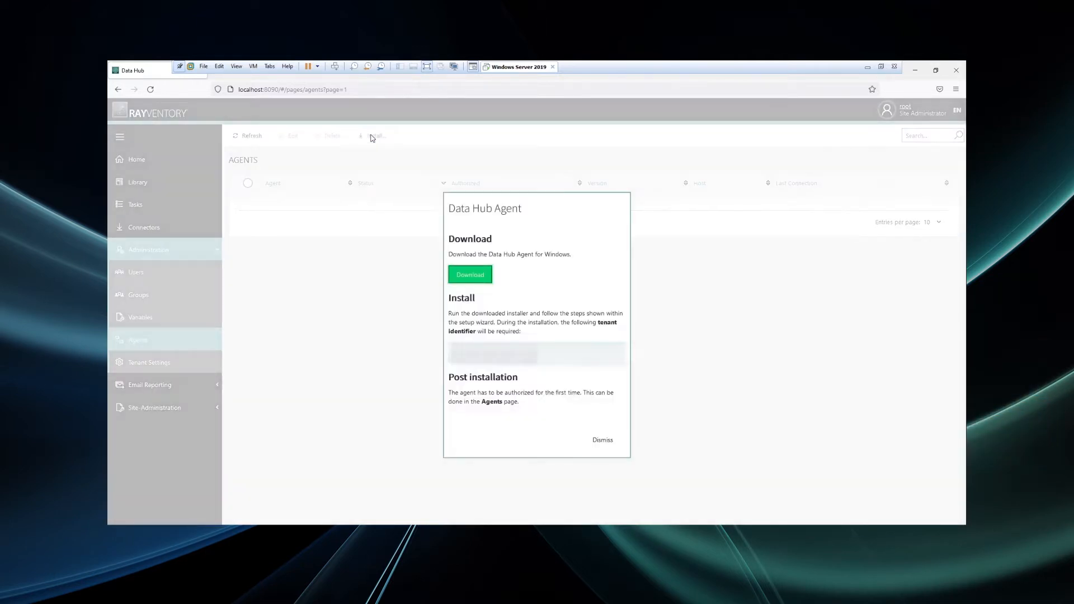
click(464, 274)
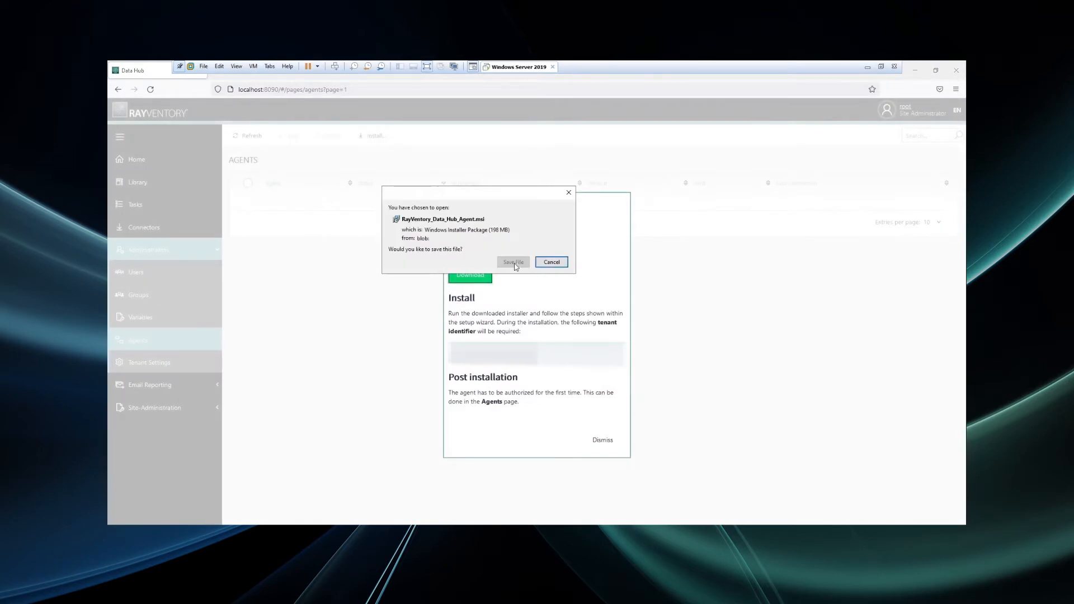
click(512, 260)
Run RayVentory_Data_Hub_Agent from the Downloads folder and place its install wizard beside the tenant identifier instructions.
key(super+e)
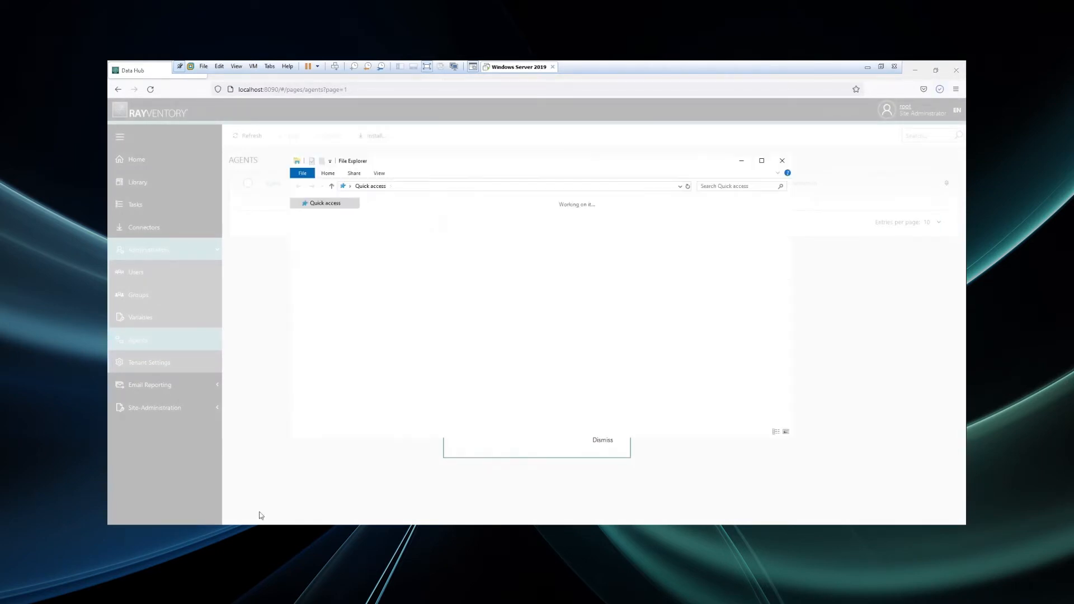
click(328, 229)
double_click(390, 224)
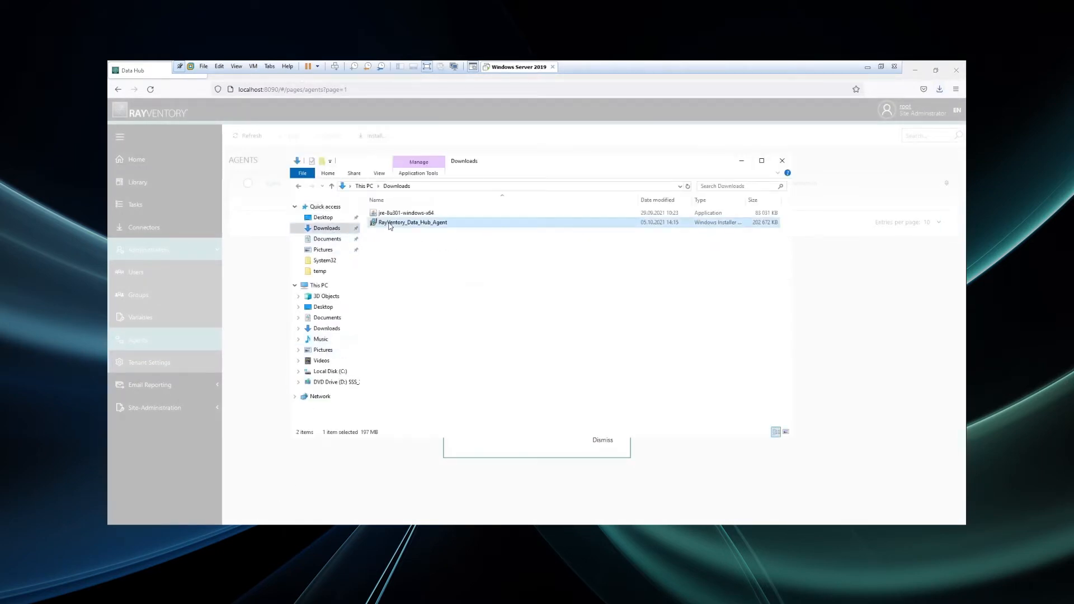
click(782, 161)
drag(582, 213, 368, 198)
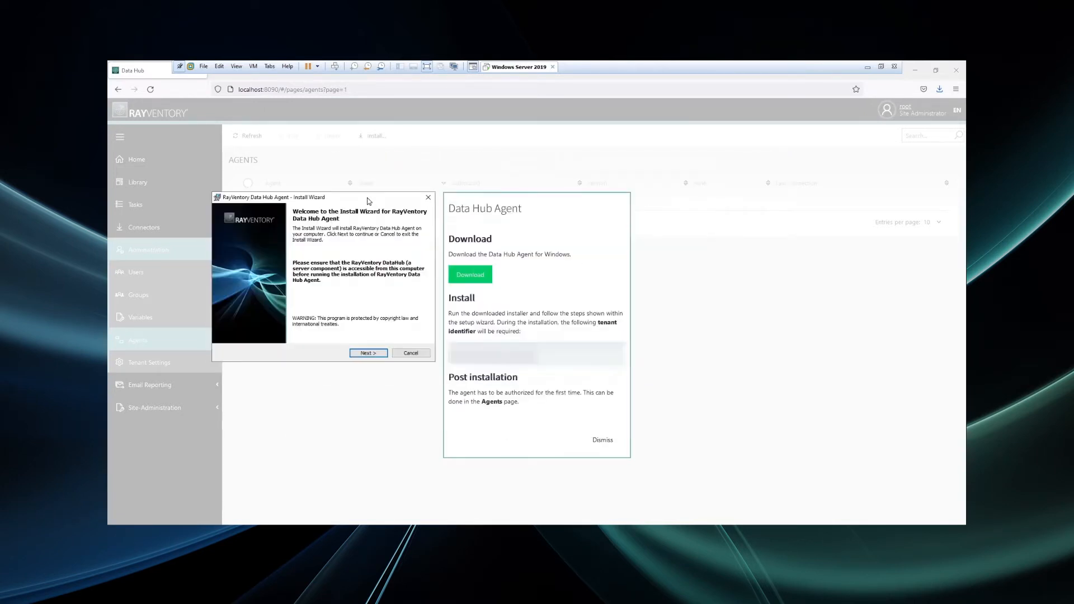
Accept the license agreement in the agent's install wizard and continue with the Typical setup type.
click(378, 354)
click(252, 322)
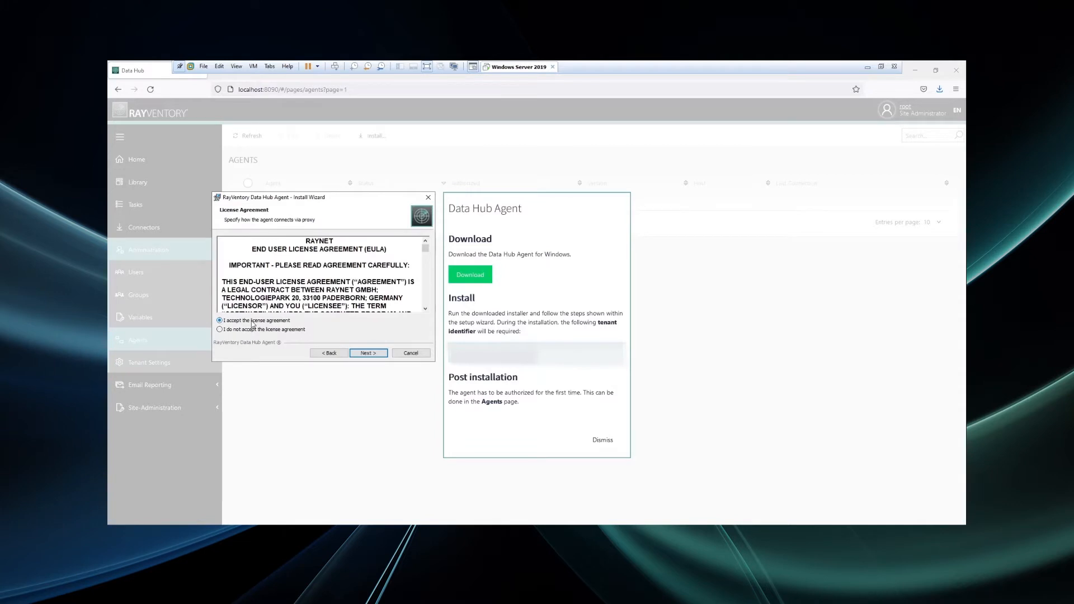
click(367, 353)
click(367, 353)
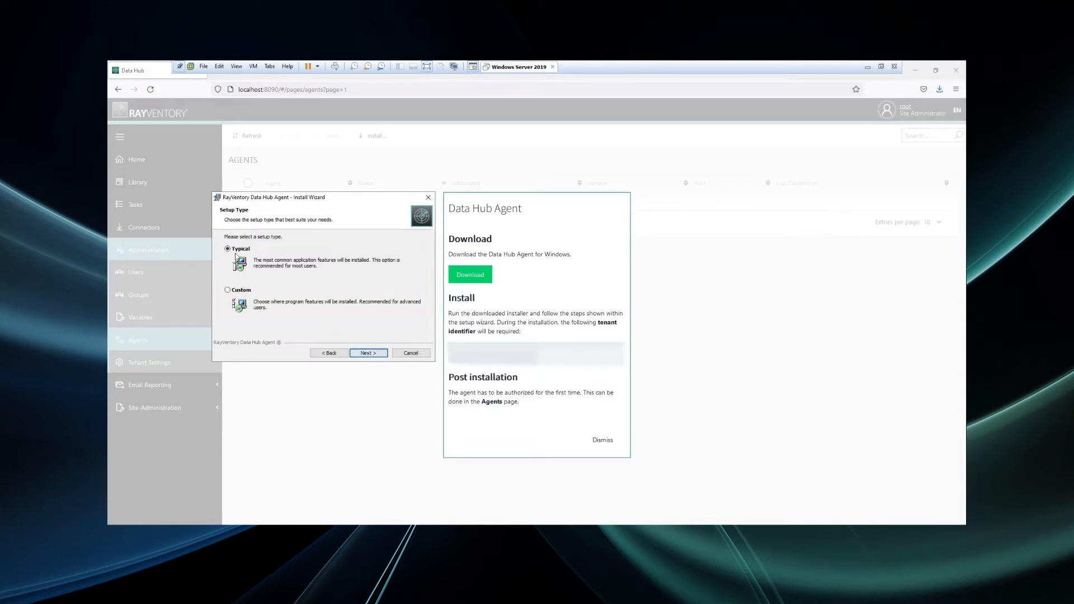
click(368, 354)
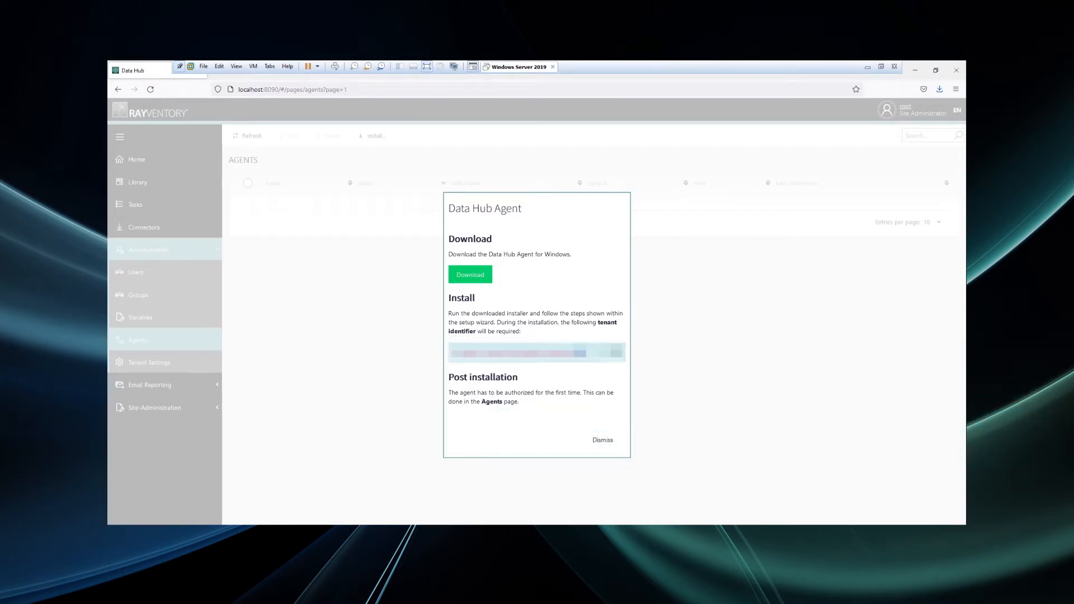
Copy the tenant identifier from the Data Hub Agent instructions into the wizard's Tenant-ID field and start the installation.
drag(586, 352, 438, 356)
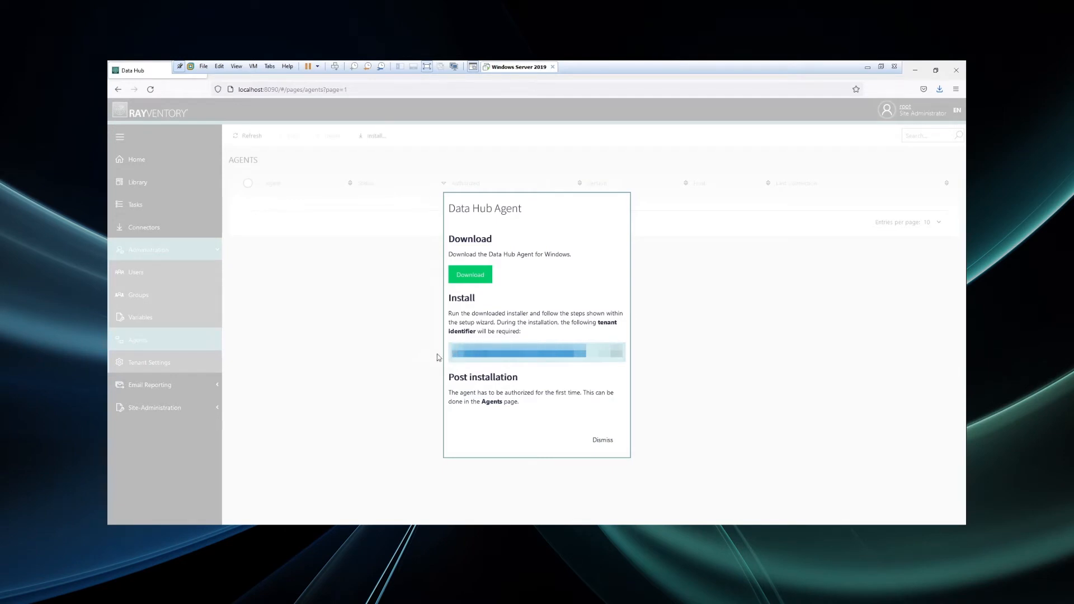
click(615, 352)
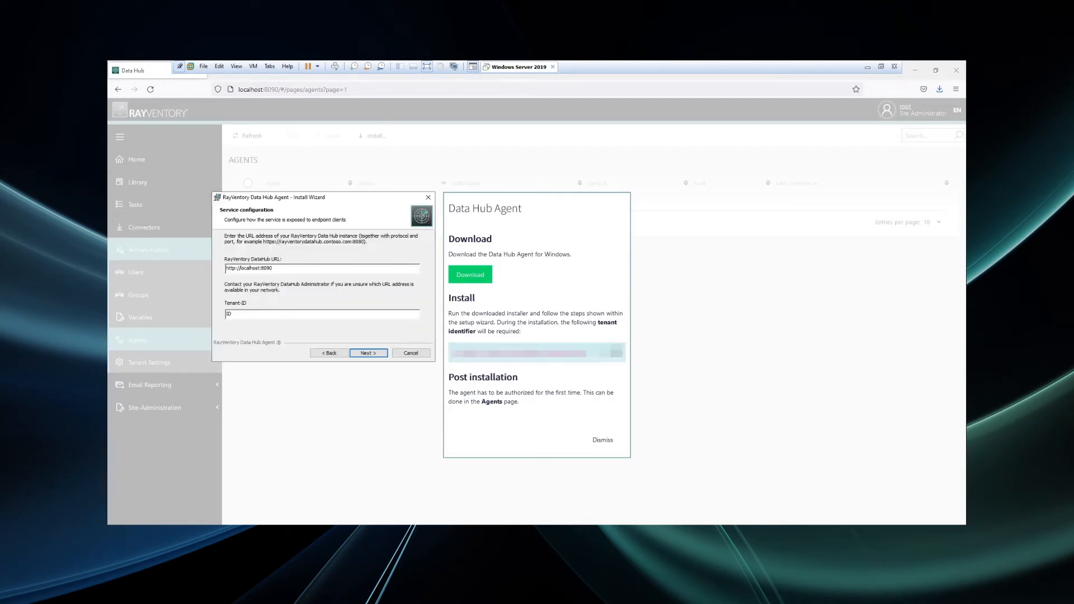
drag(291, 314, 226, 313)
key(ctrl+v)
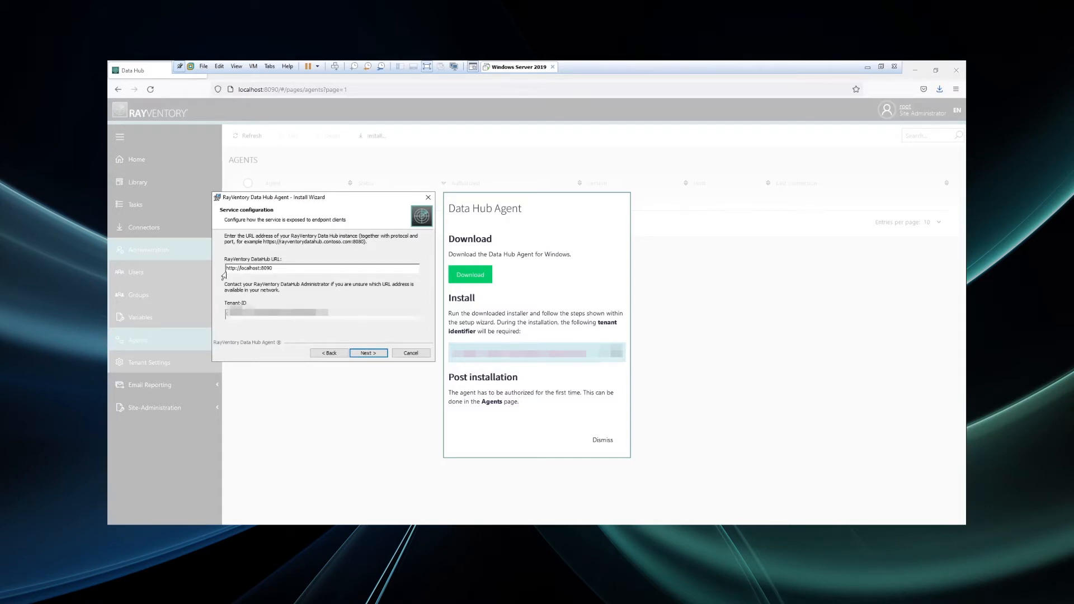
click(375, 355)
click(375, 354)
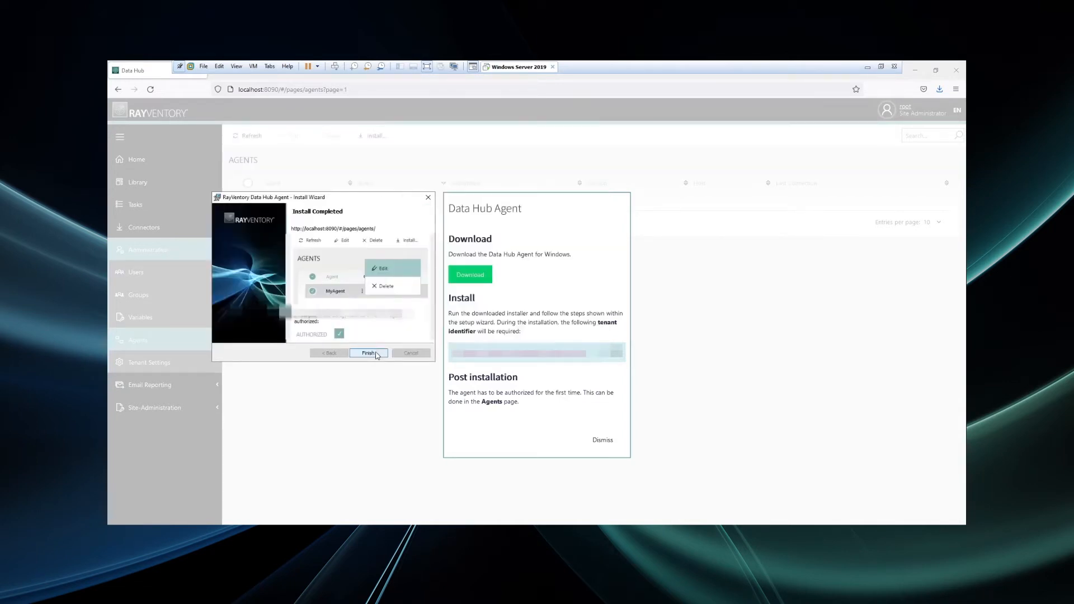
Finish the install wizard, dismiss the Data Hub Agent instructions and refresh the agents list.
click(369, 354)
click(599, 439)
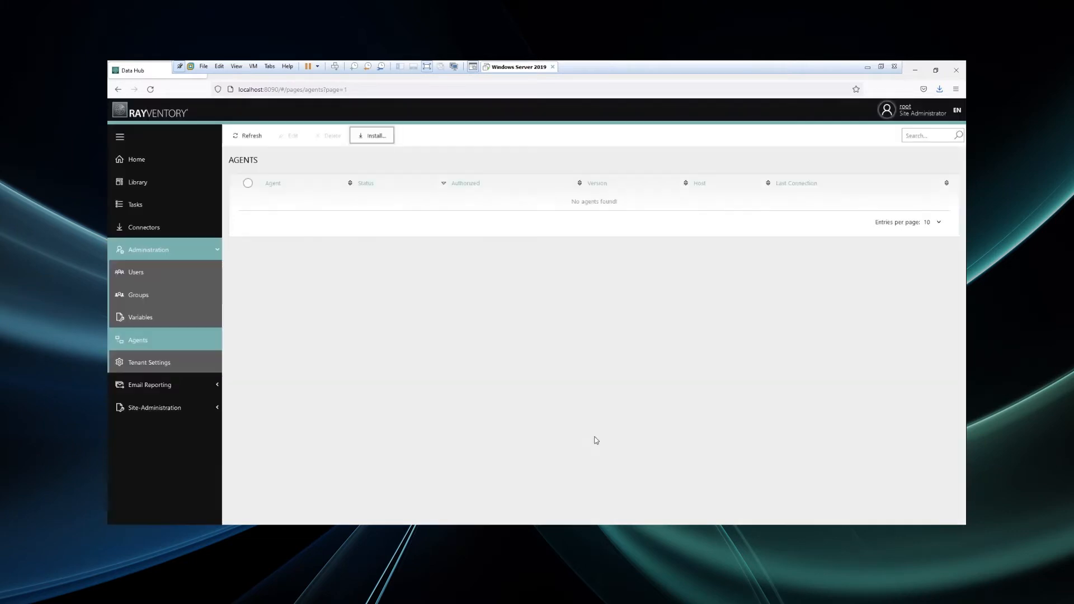
click(240, 140)
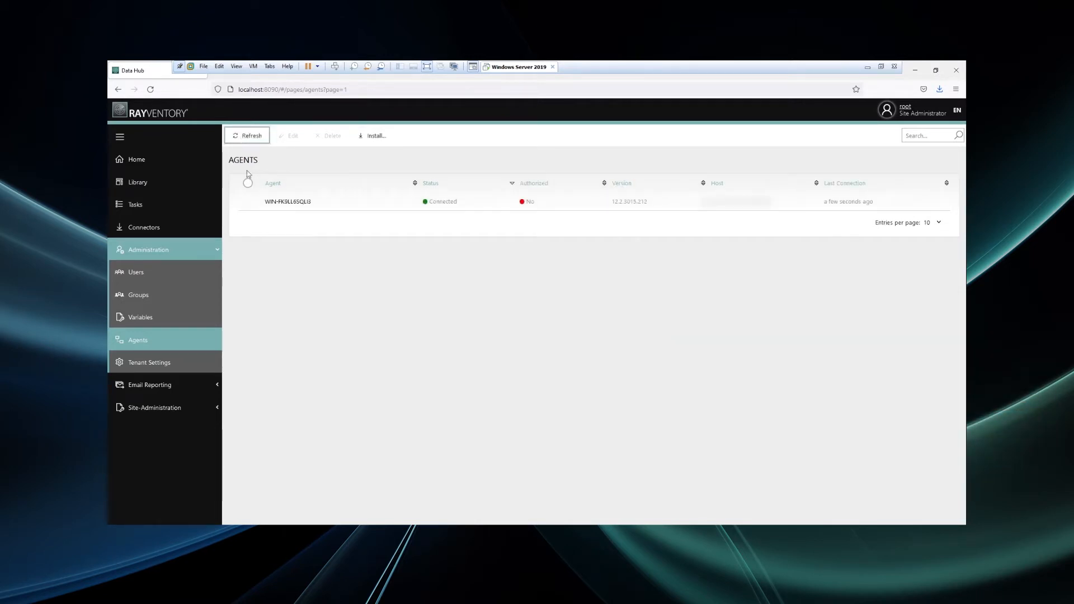
Edit the newly registered agent to mark it as Authorized and save the changes.
click(248, 202)
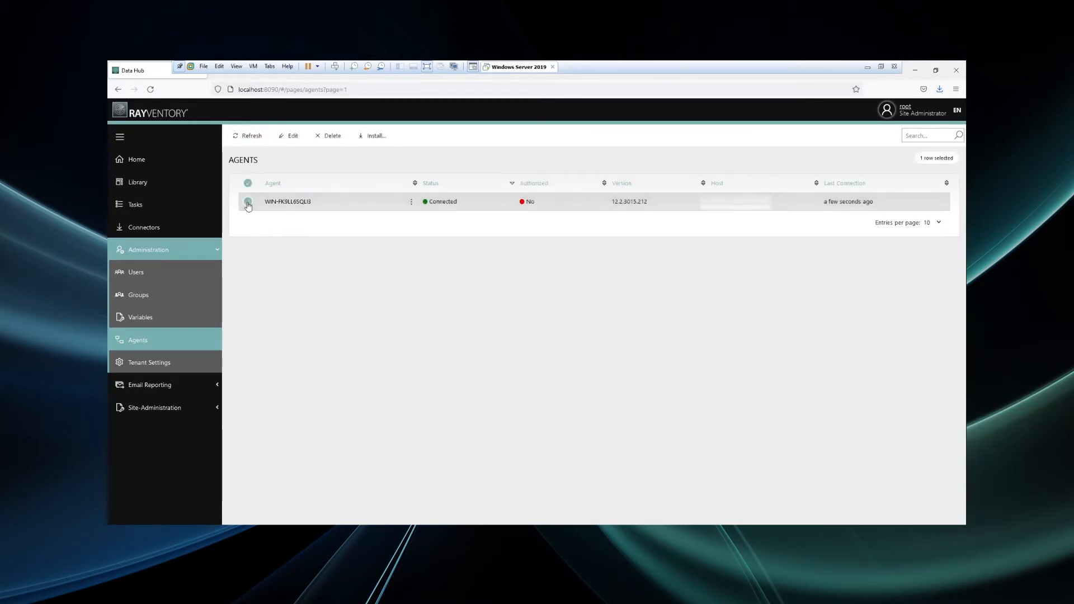
click(290, 139)
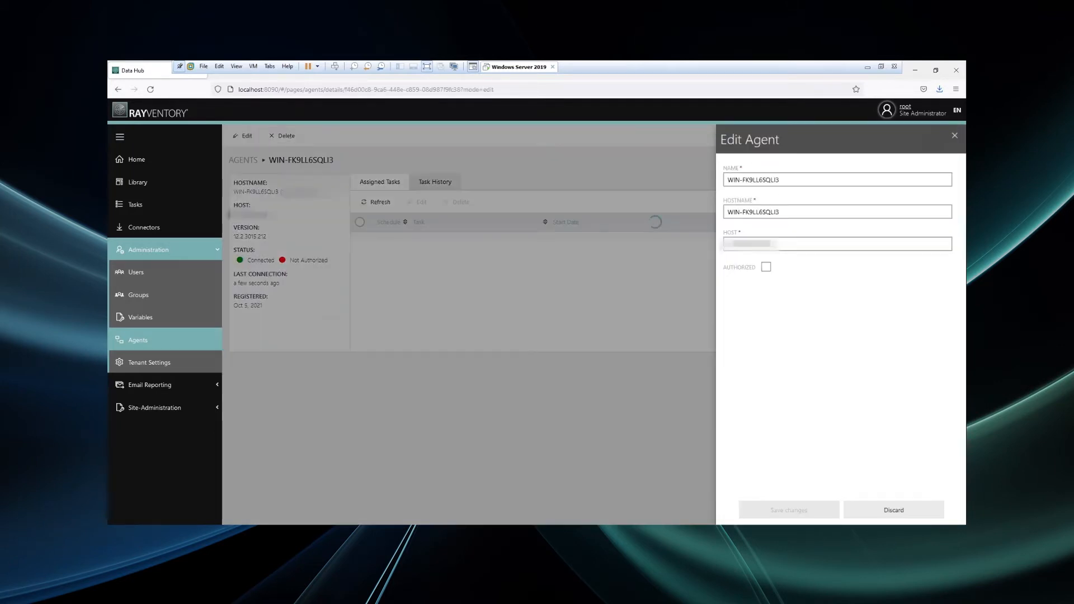
click(766, 267)
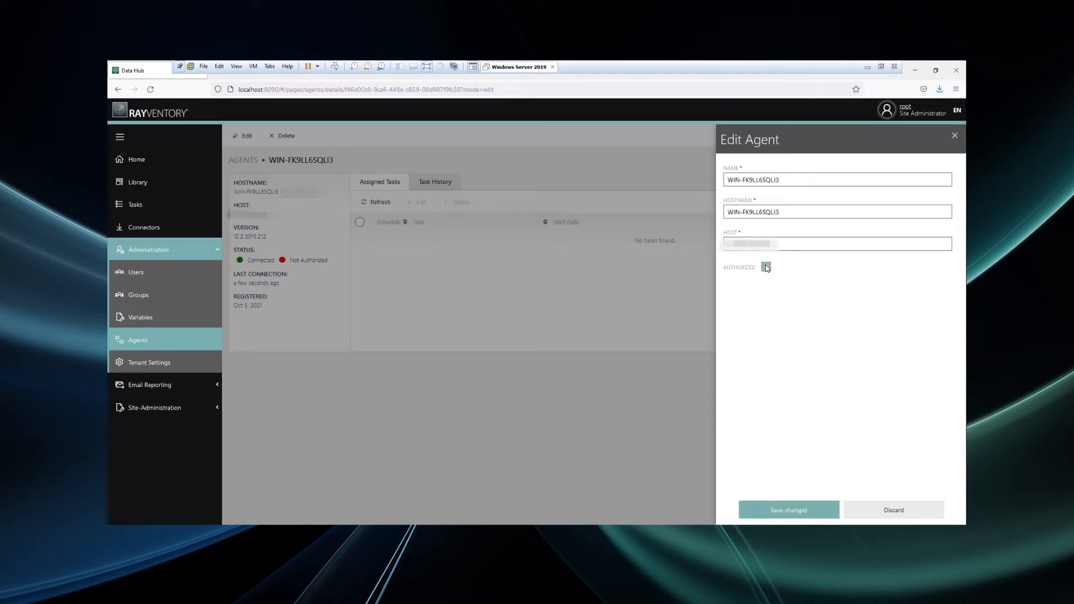
click(789, 514)
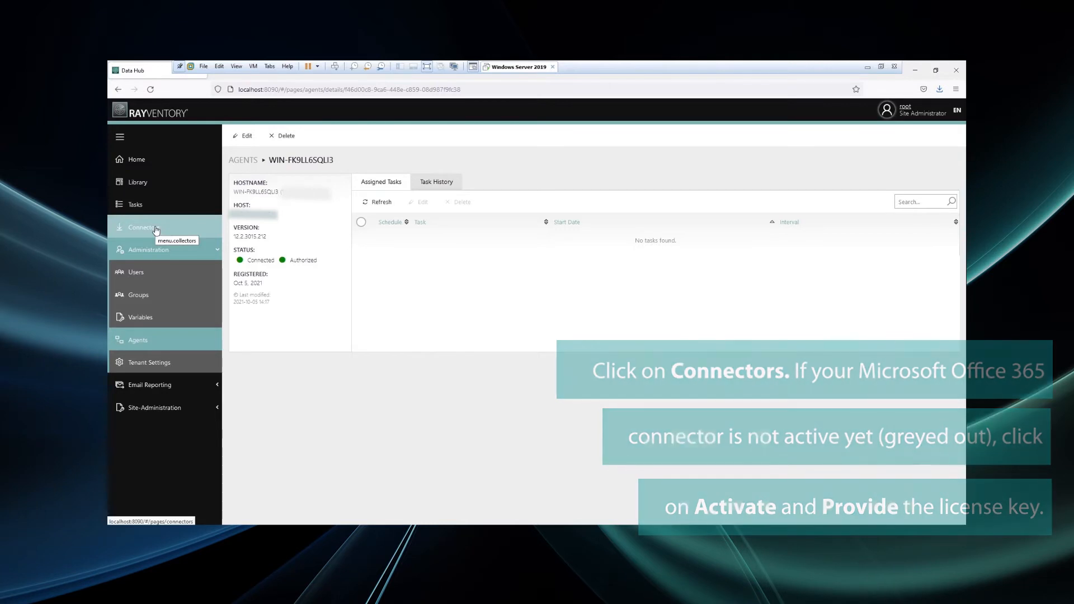
Activate the locked connectors by pasting the license key, and check the Microsoft Office 365 connector in the list.
click(156, 230)
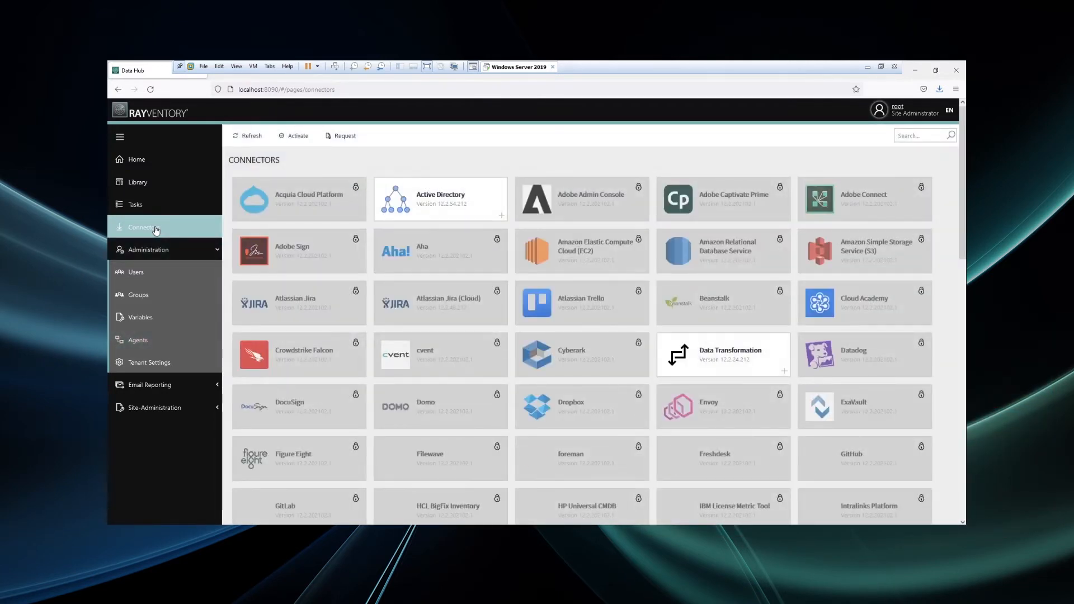
scroll(463, 274, down, 7)
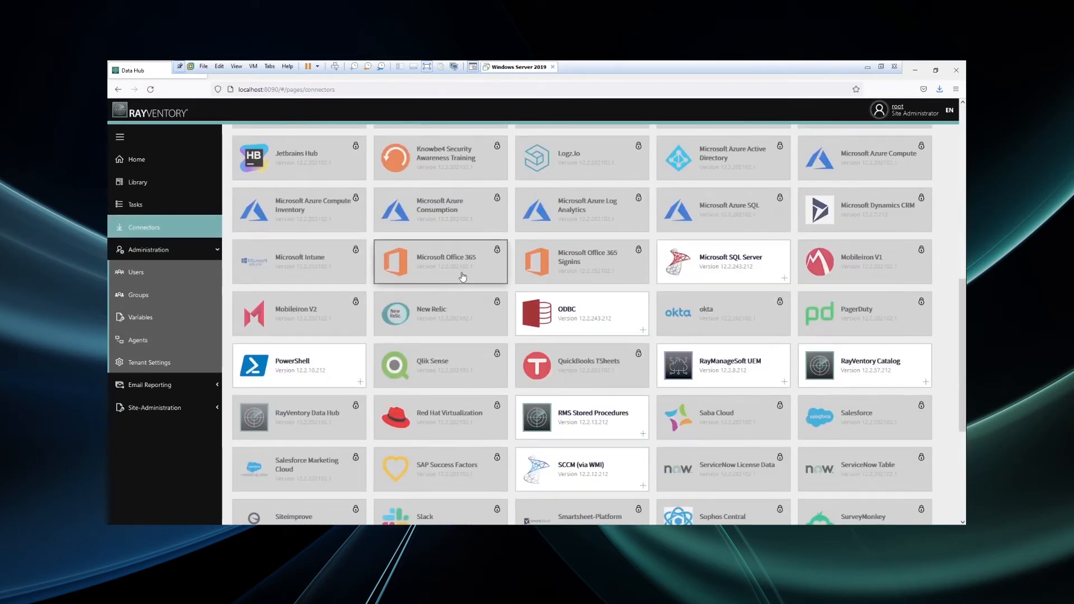
scroll(462, 274, up, 7)
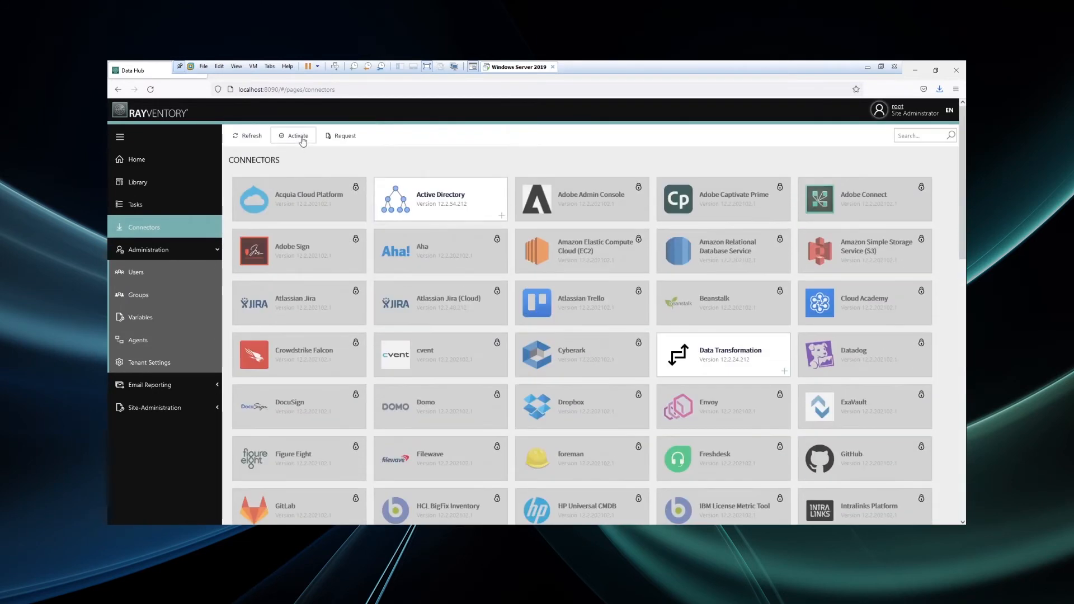
click(301, 137)
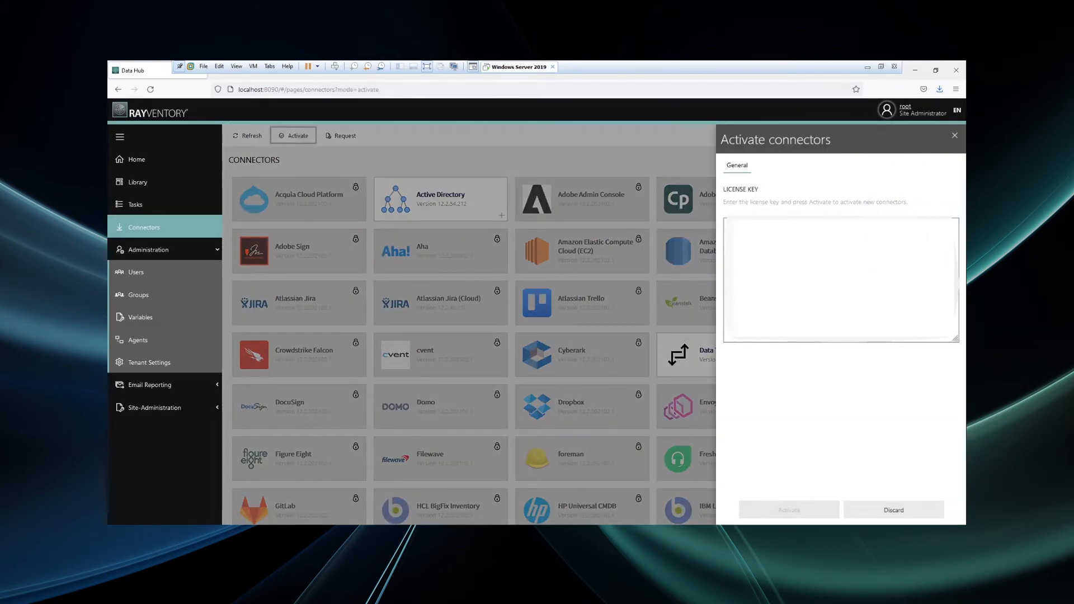
key(ctrl+v)
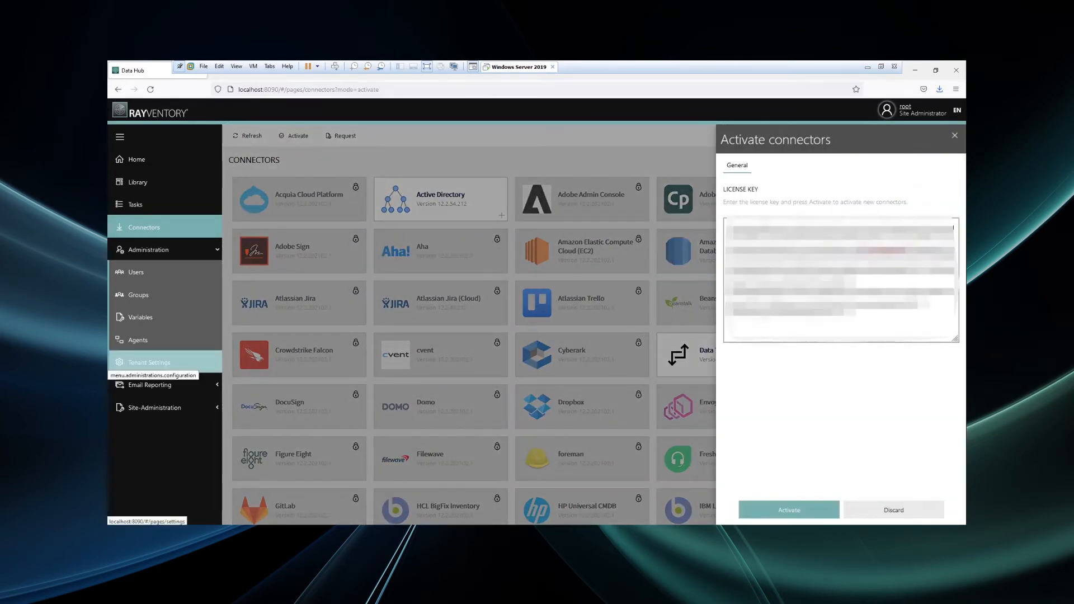
click(758, 514)
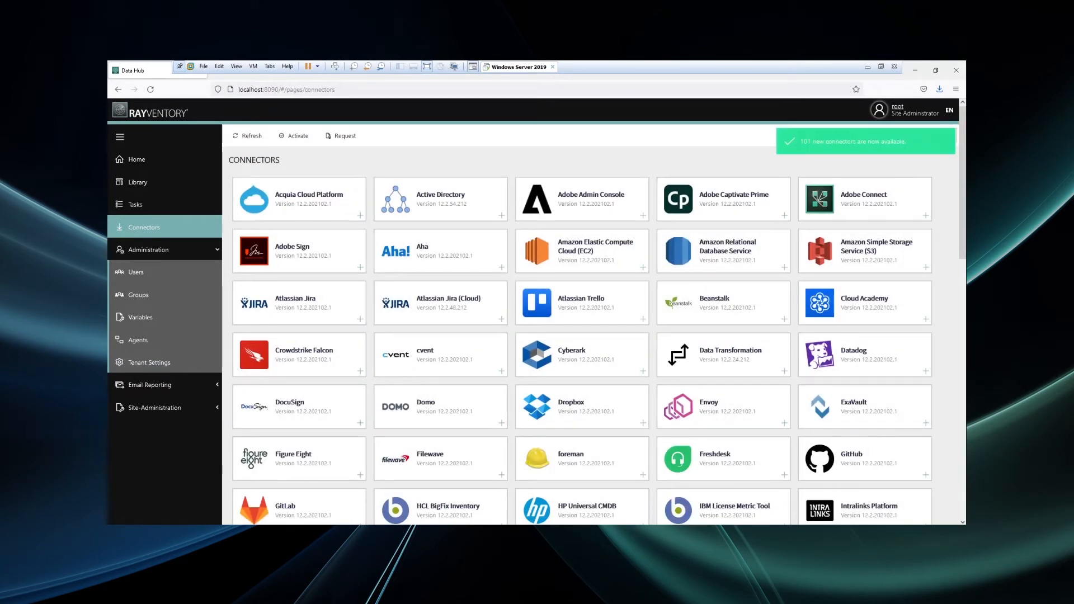
scroll(514, 291, down, 8)
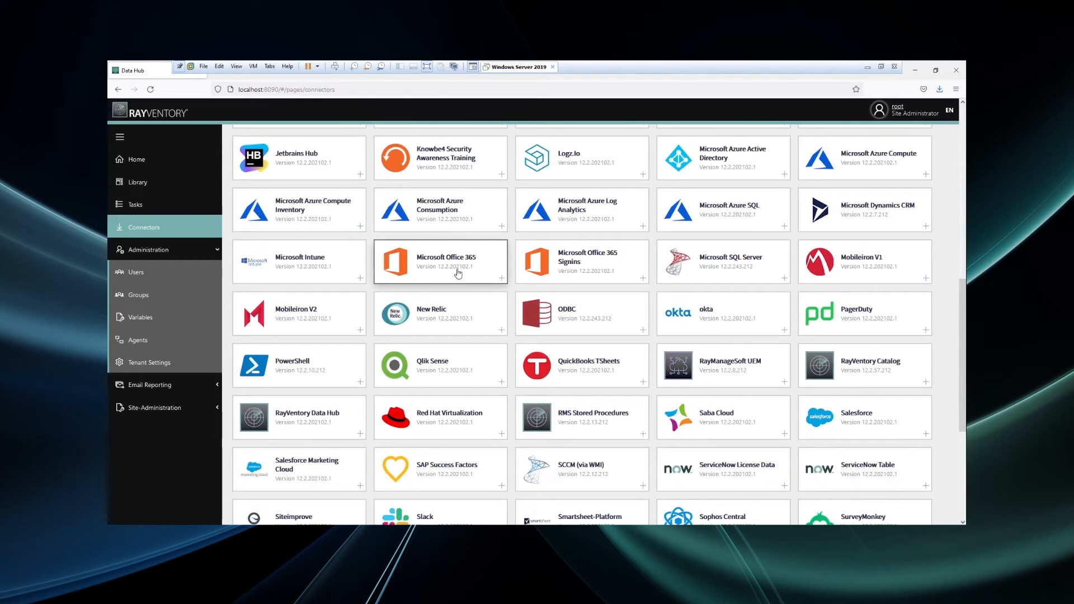
Start a library import from template with the Office 365 dashboard under Cloud Inventory selected, and continue to its parameters.
click(131, 185)
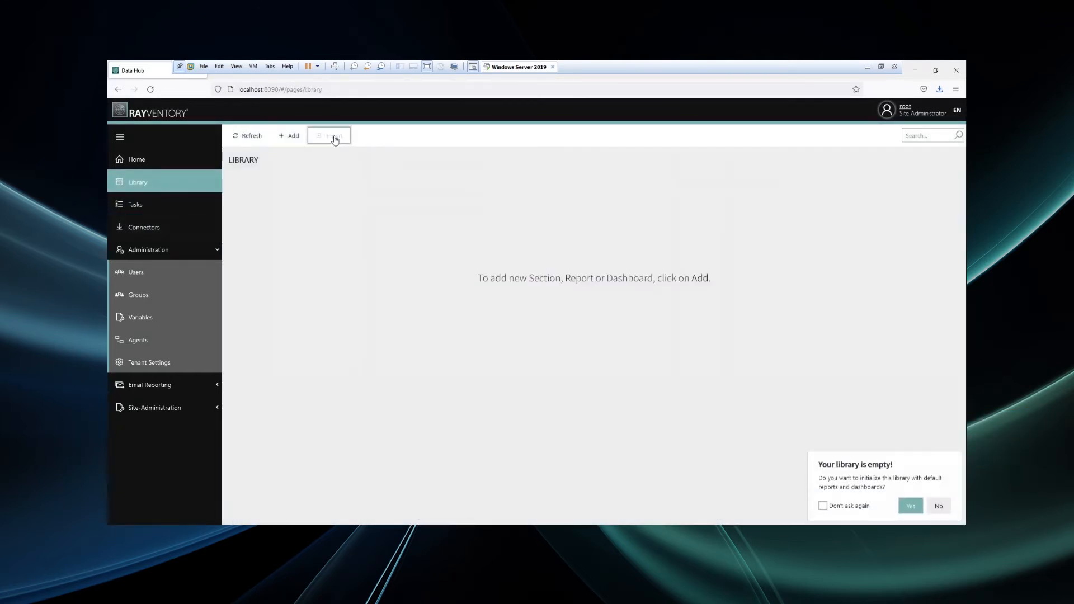
click(336, 135)
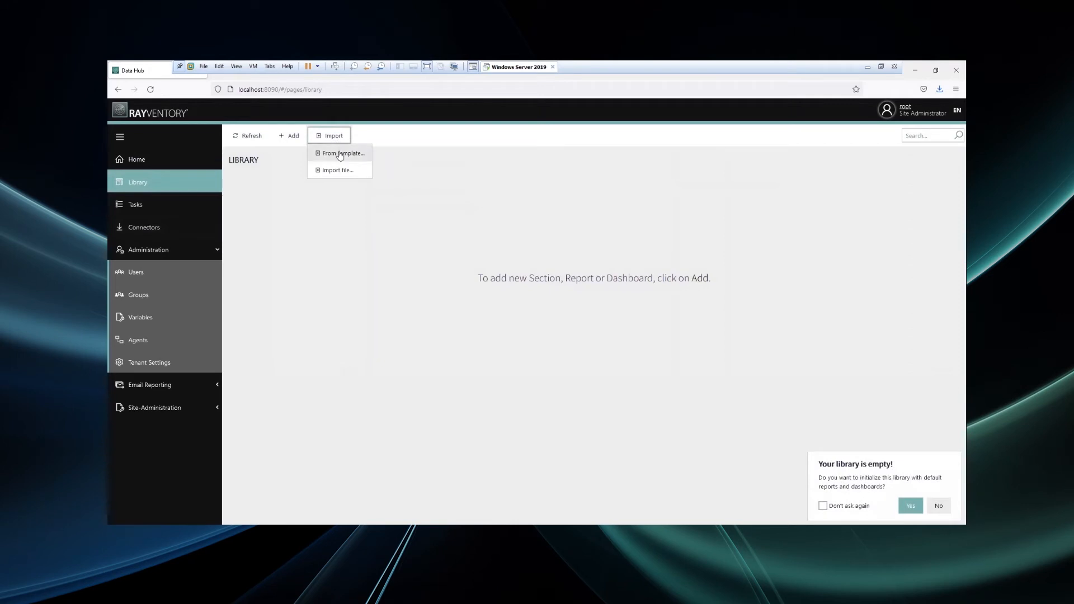
click(340, 153)
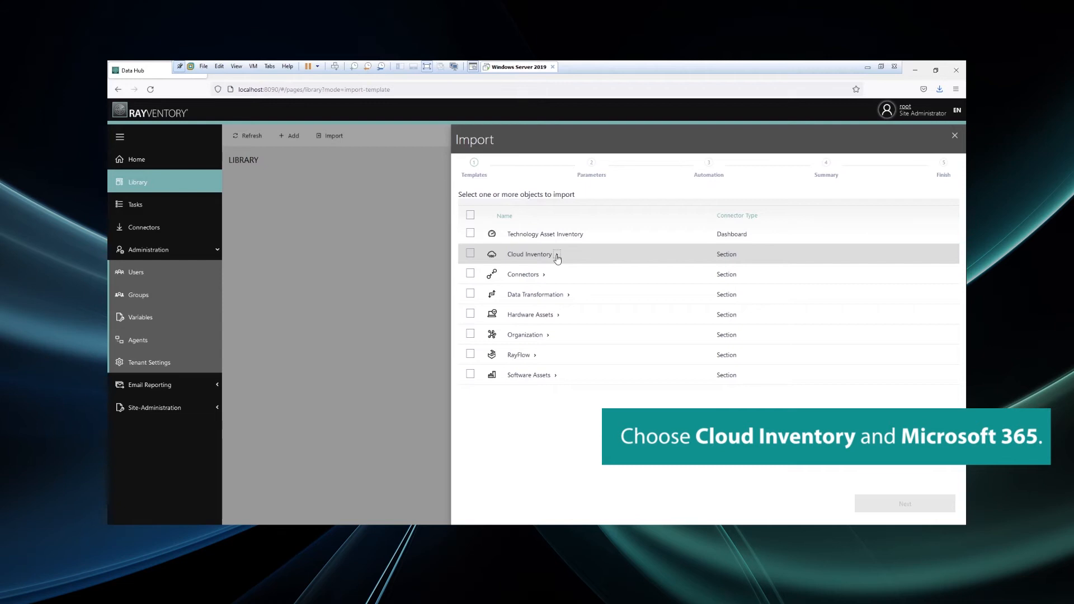
click(556, 255)
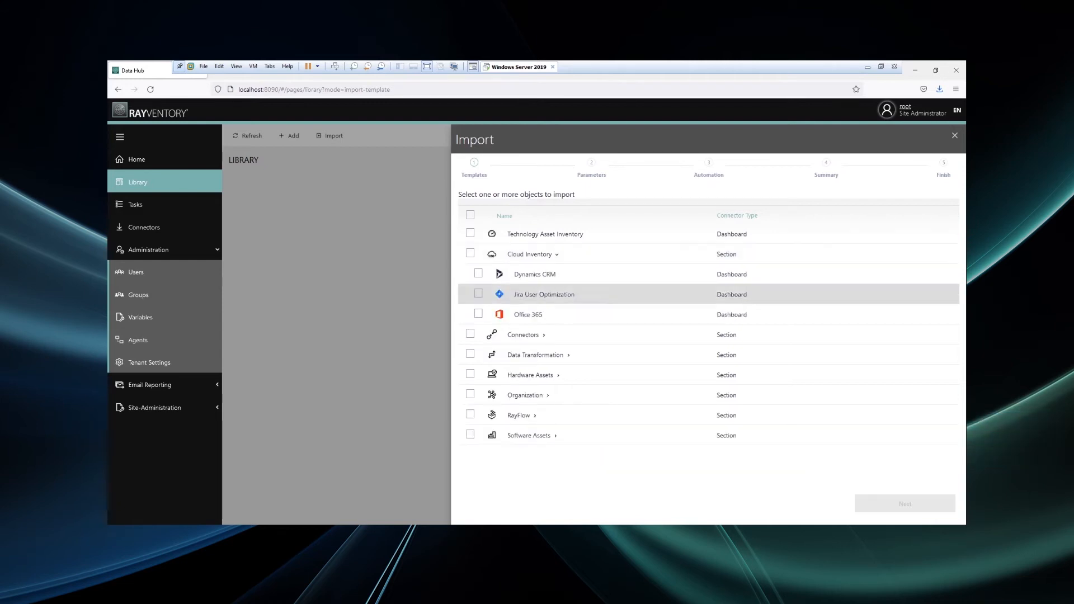
click(479, 314)
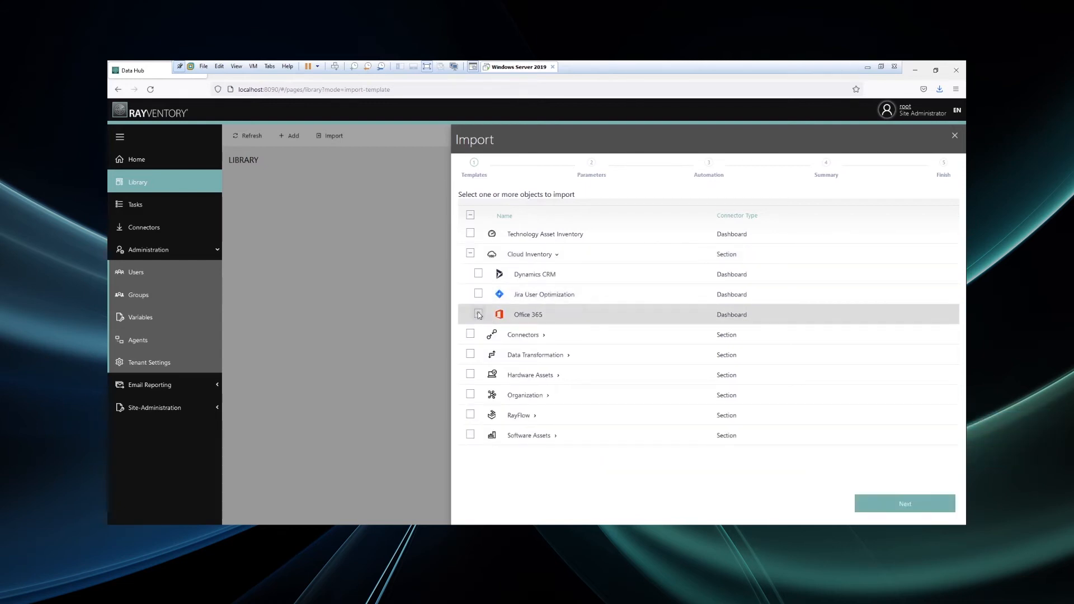
click(908, 508)
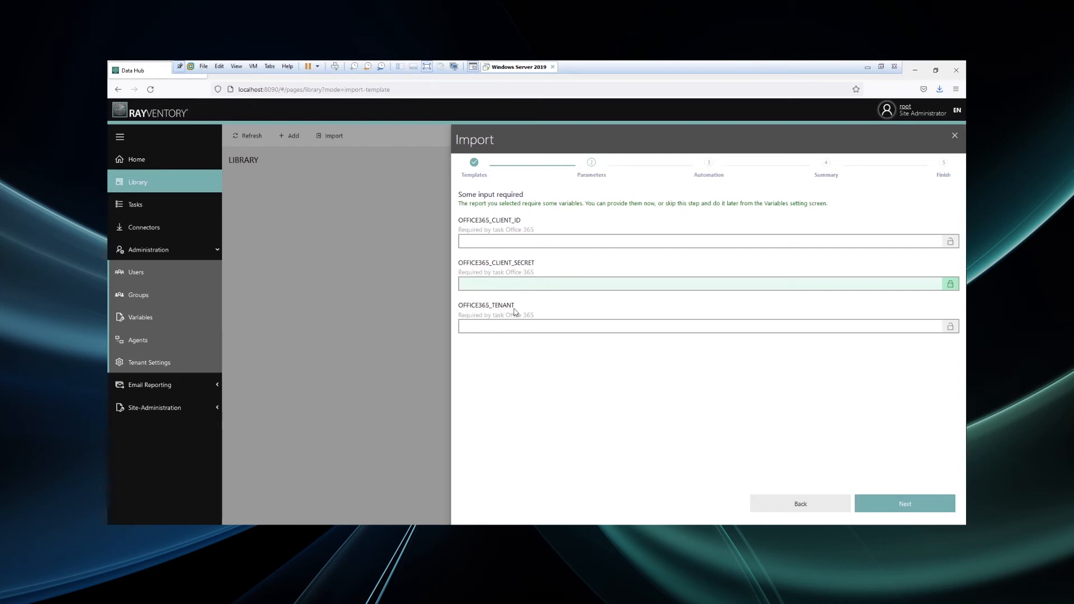
Provide the Office 365 client ID, client secret and tenant, specify the registered agent for data collection, and complete the template import.
click(927, 511)
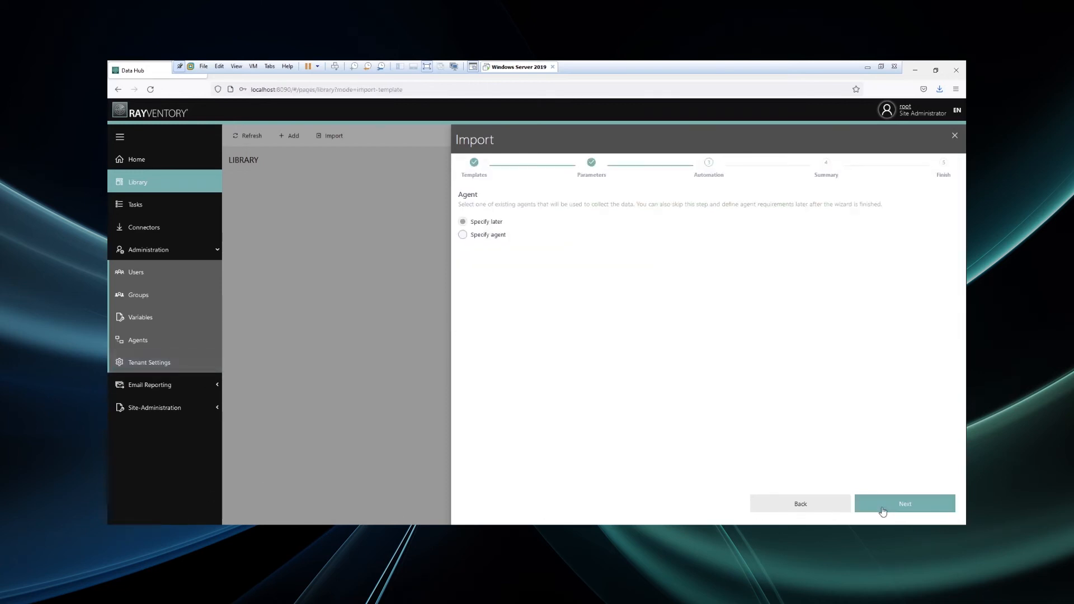
click(463, 235)
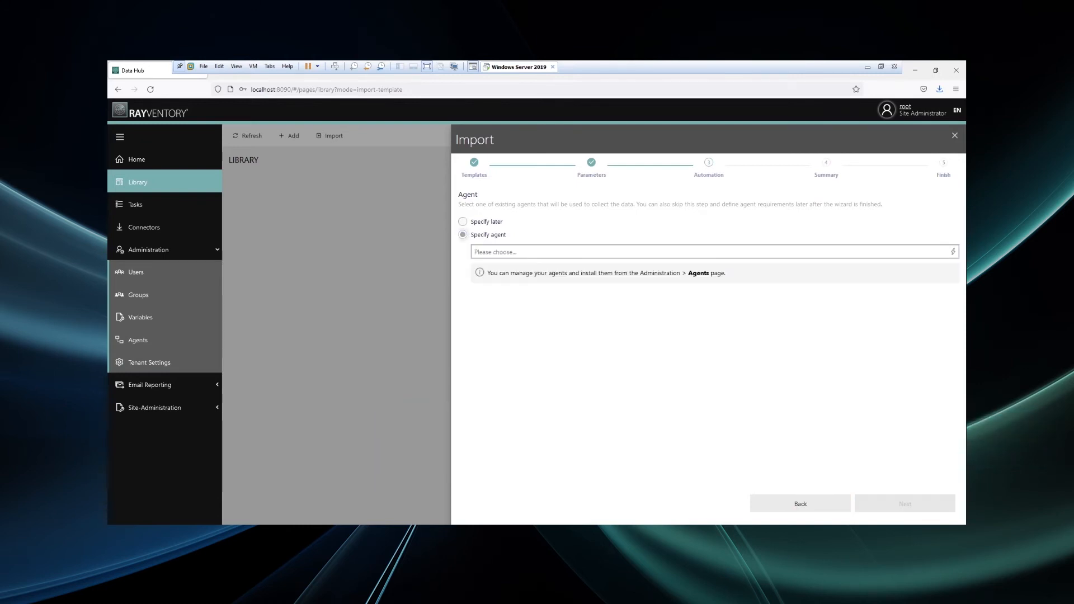
click(497, 252)
click(500, 265)
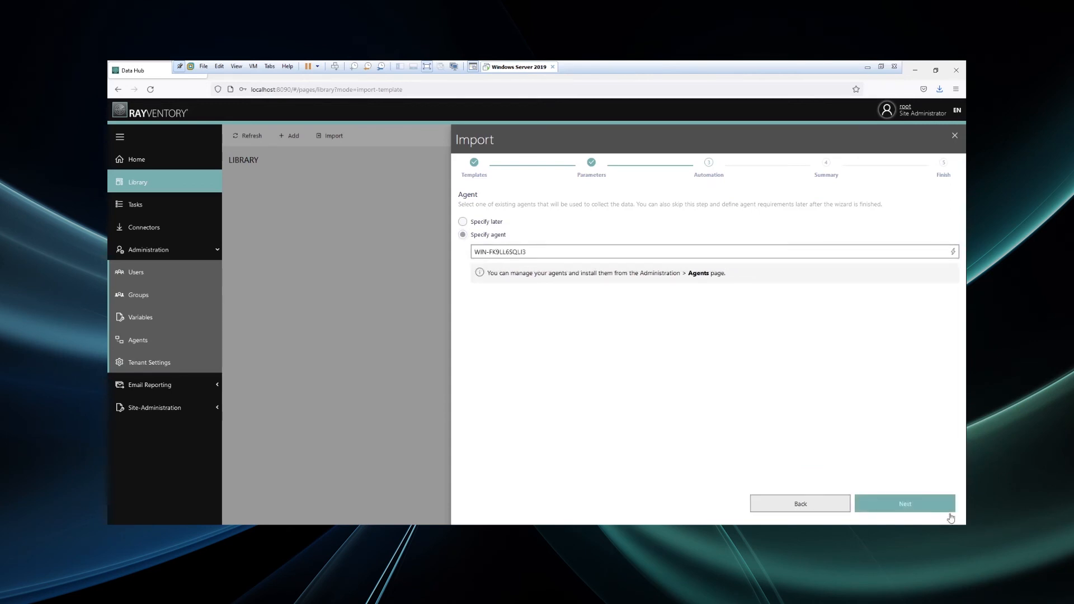
click(906, 504)
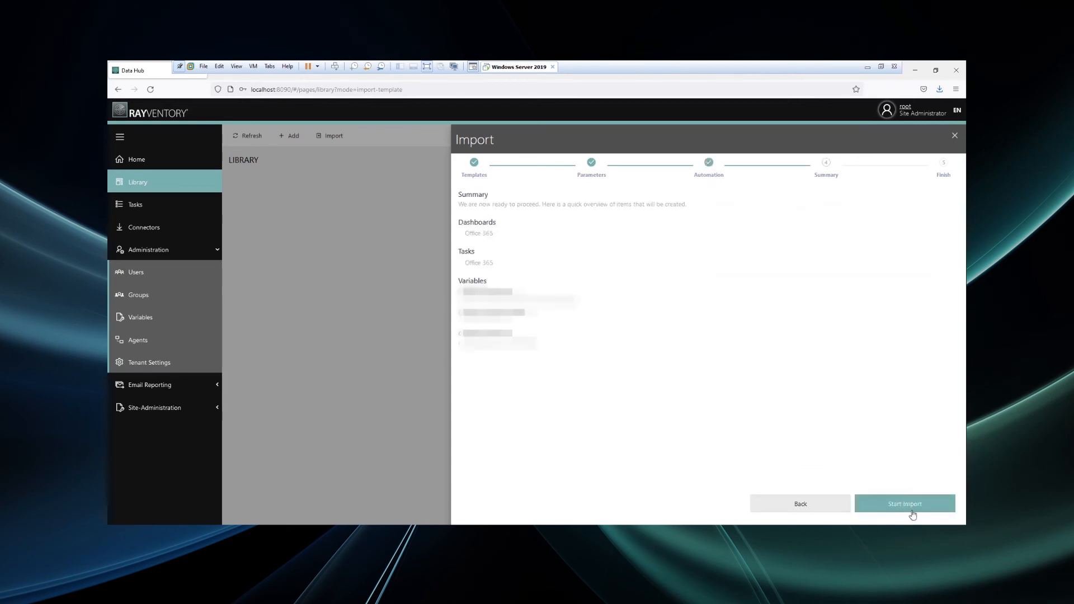
click(912, 513)
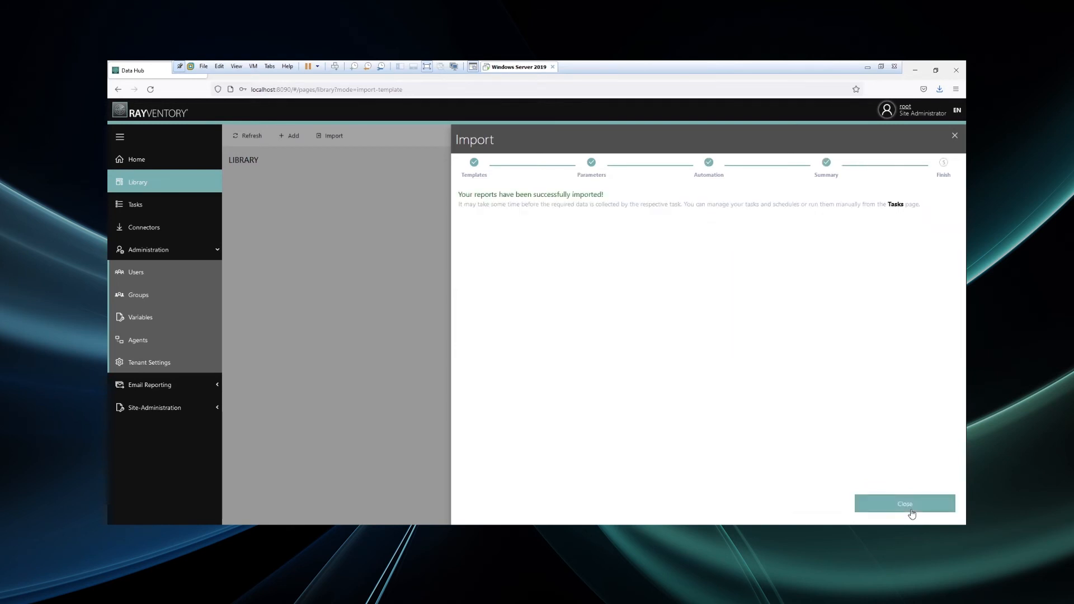
click(912, 514)
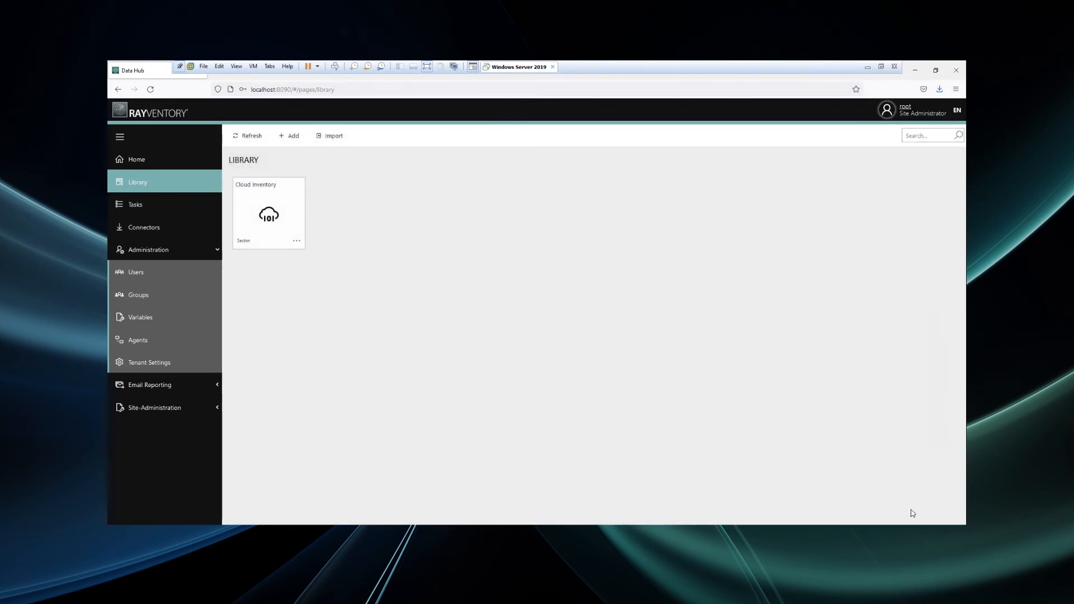
Run the Office 365 task in the Cloud Inventory folder of the tasks list.
click(135, 211)
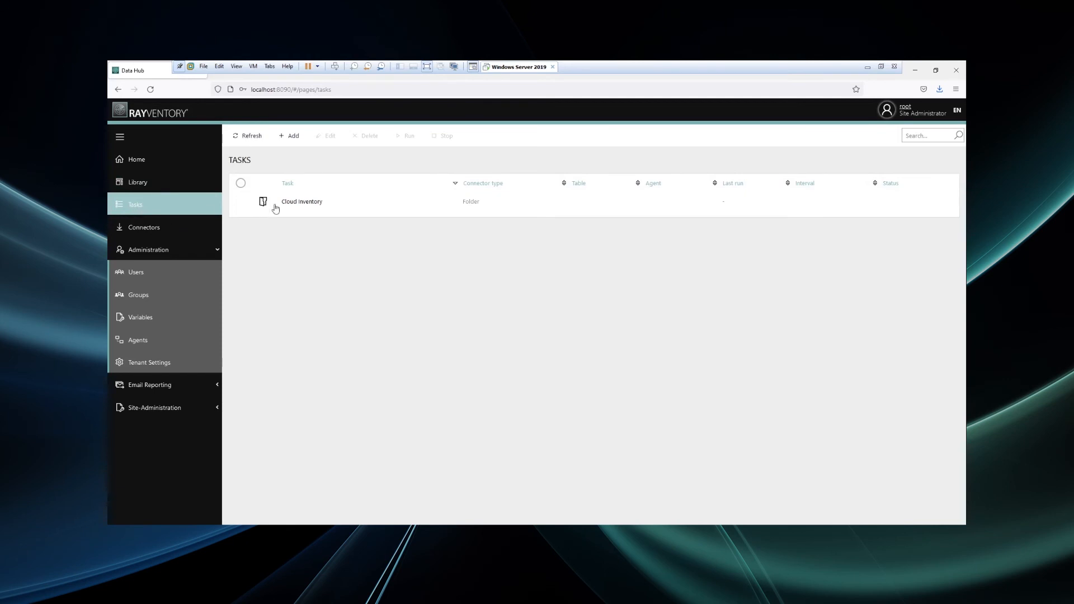
click(312, 208)
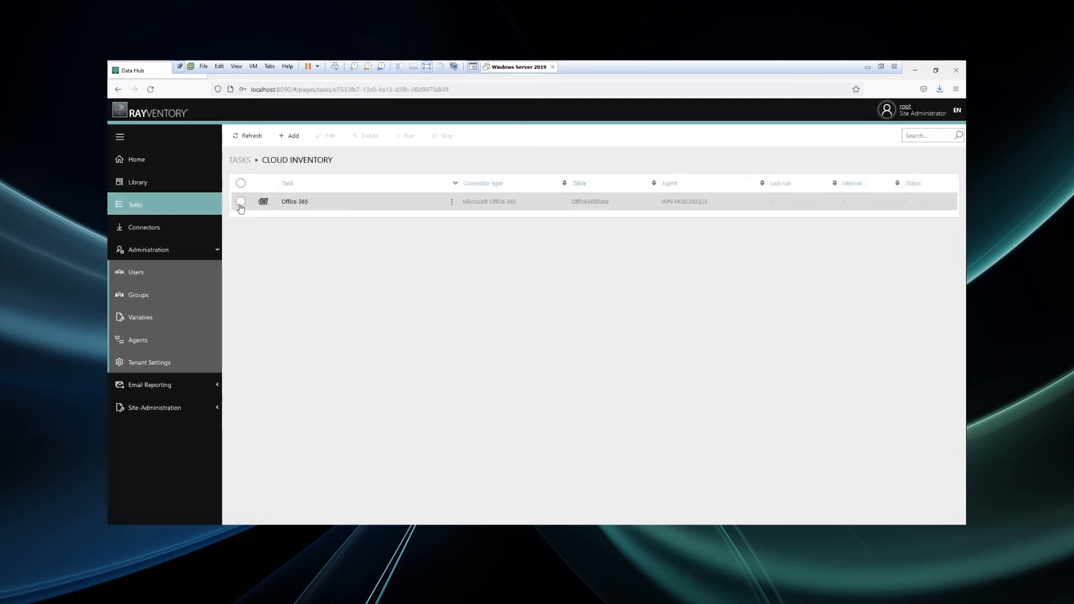
click(241, 202)
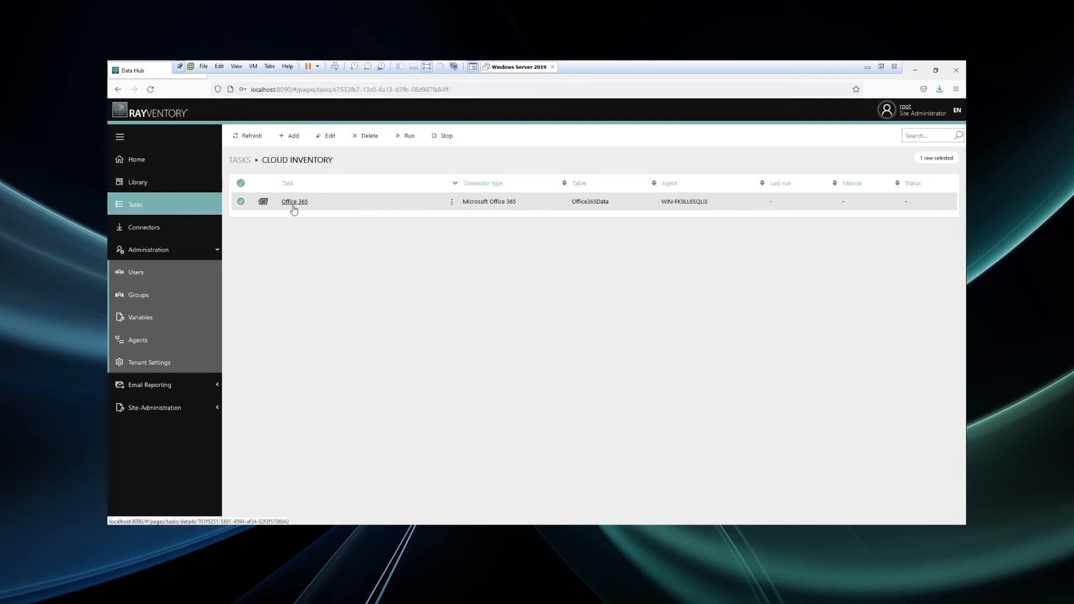
click(403, 140)
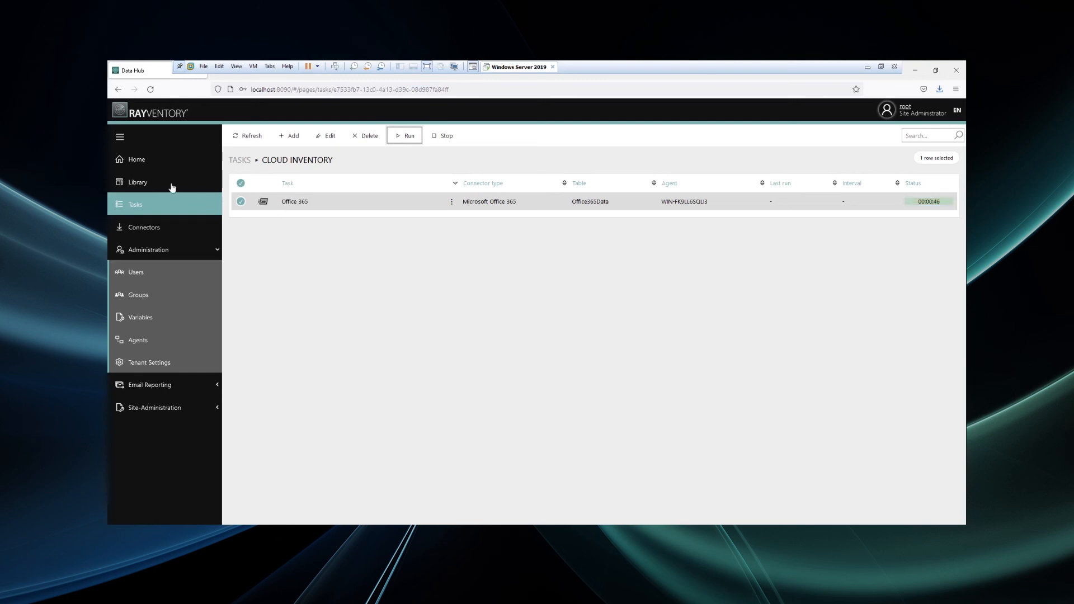
Open the Office 365 dashboard from the Cloud Inventory section of the library.
click(135, 185)
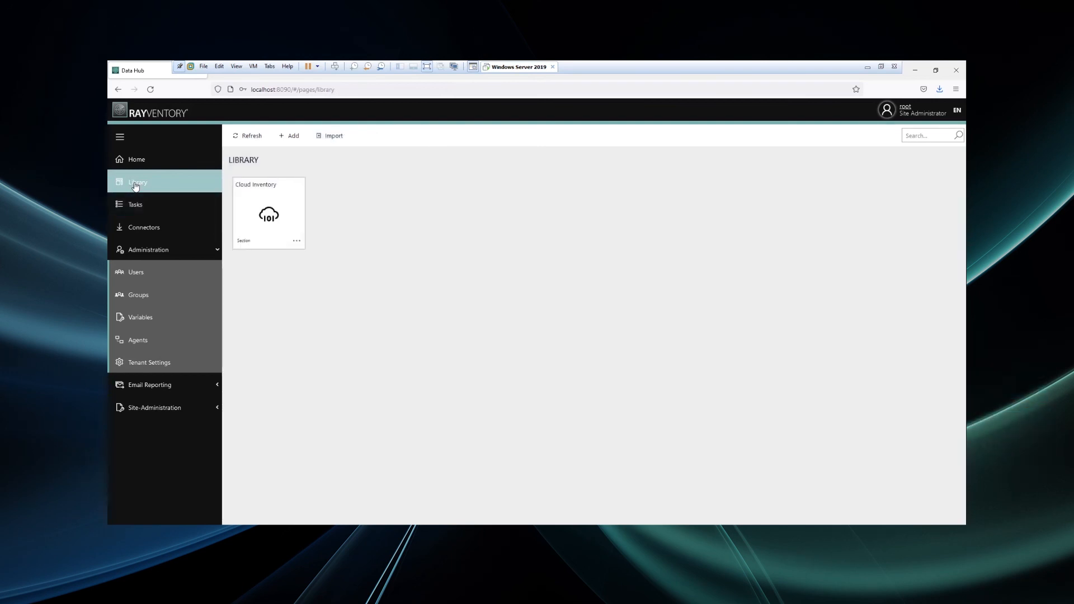
click(270, 202)
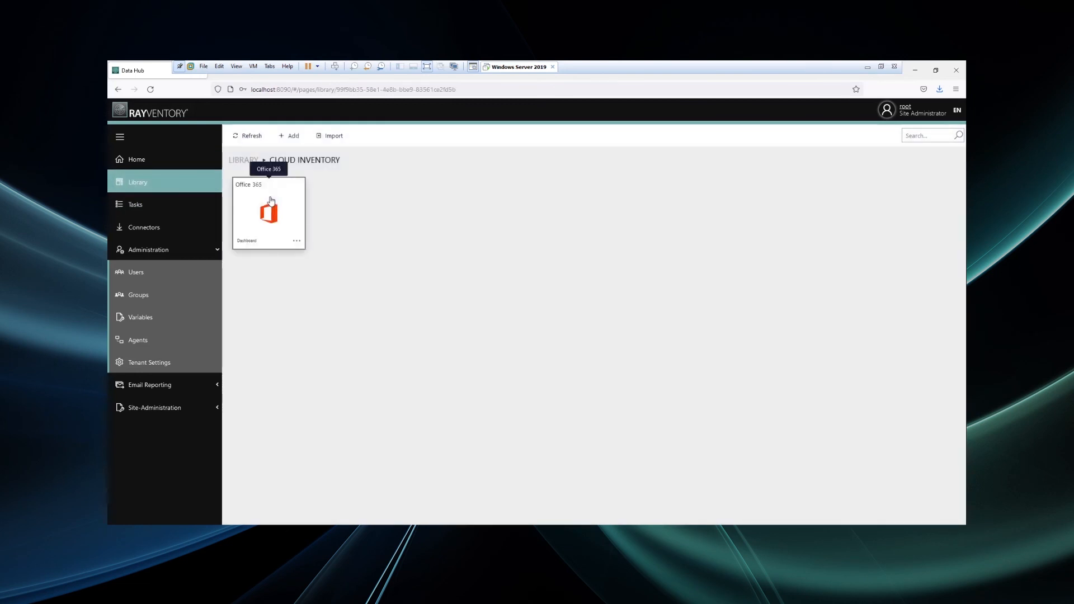
click(271, 201)
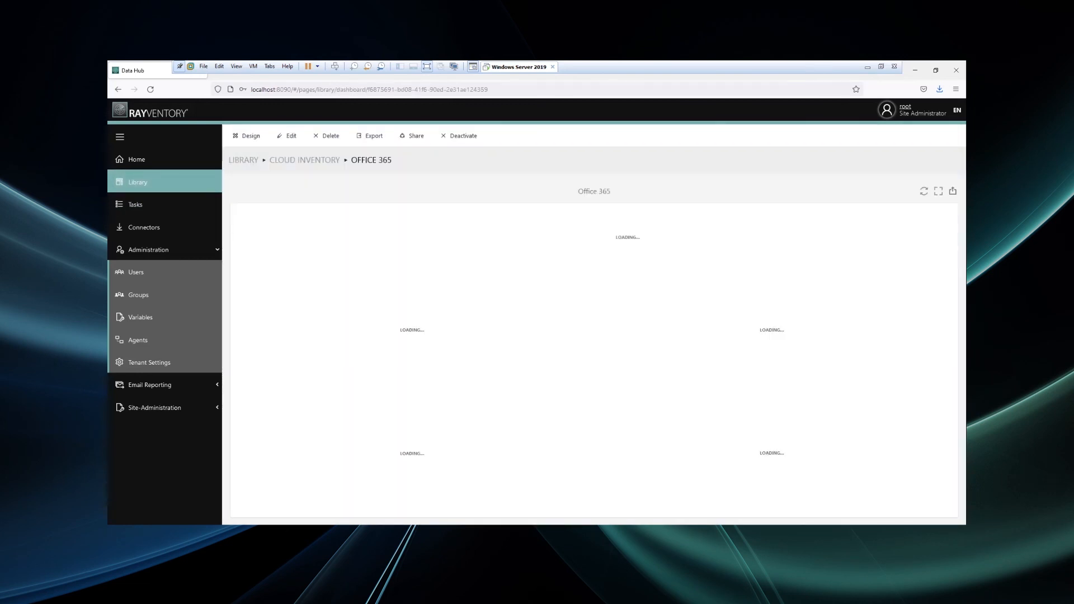